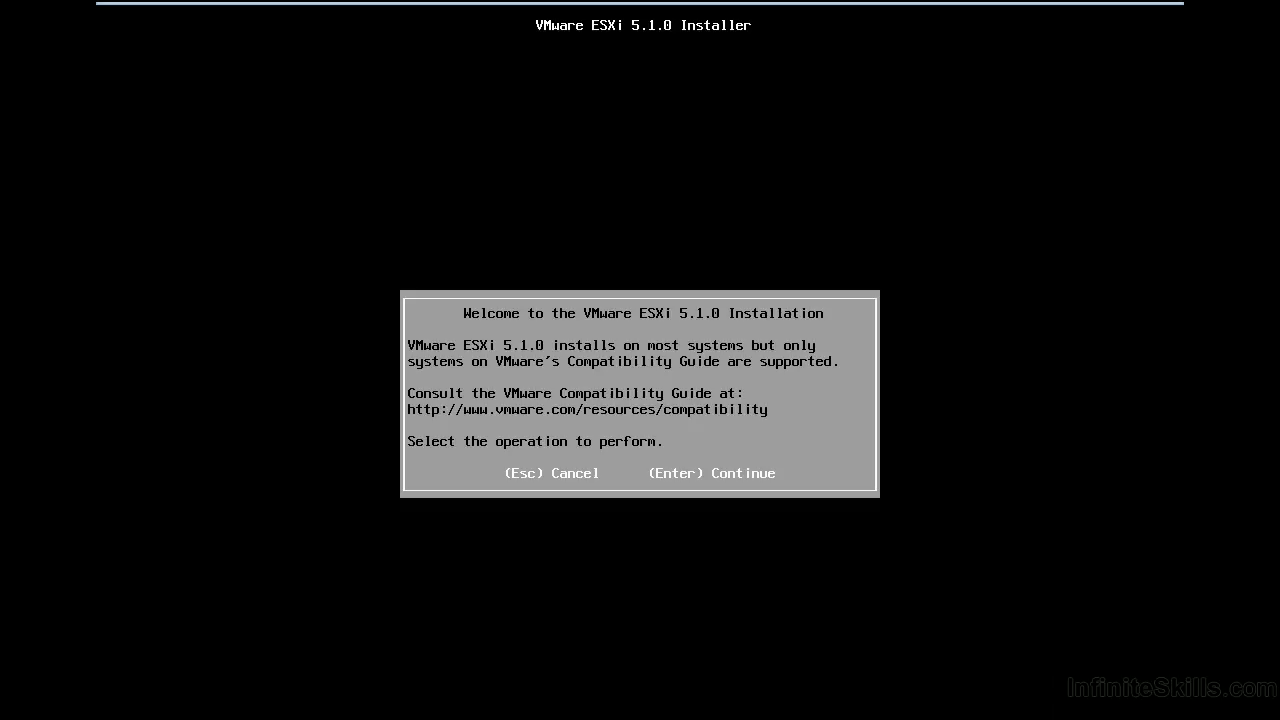
# Begin the ESXi 5.1.0 installation, read through the end user license agreement and accept it.
pyautogui.press('Return')
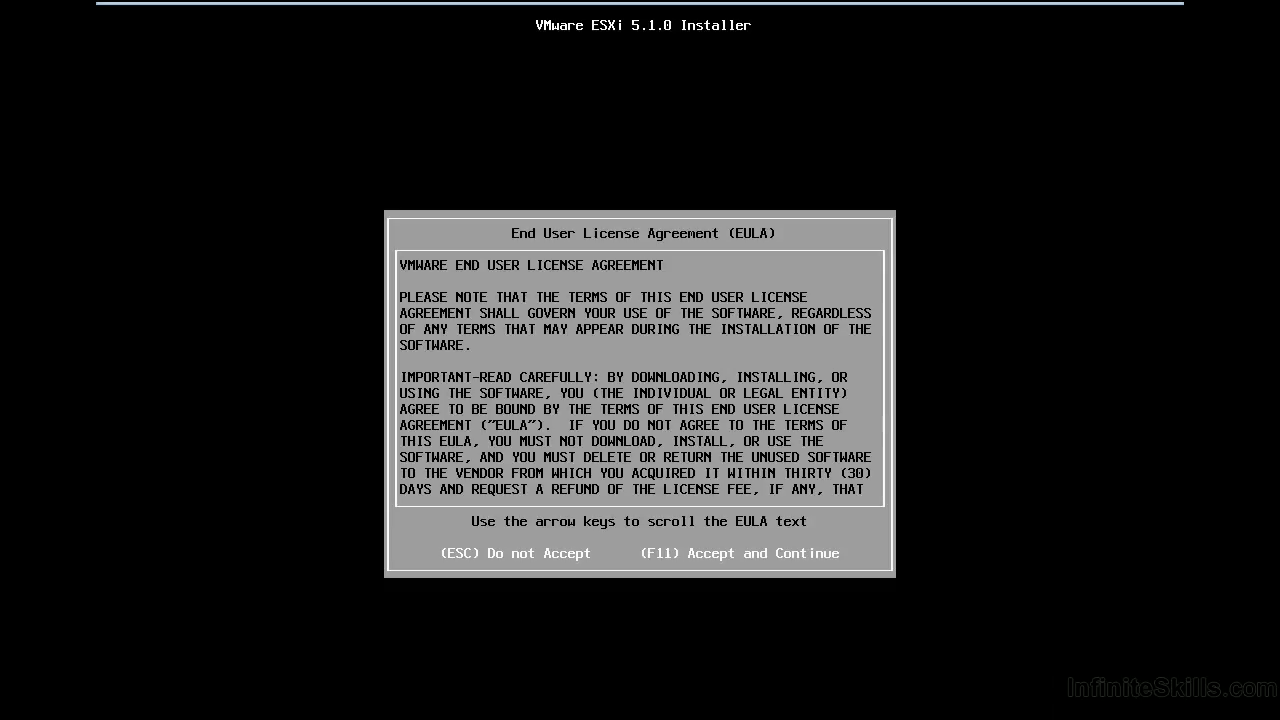
pyautogui.press('Down')
pyautogui.press('Down')
pyautogui.press('Down')
pyautogui.press('Down')
pyautogui.press('Down')
pyautogui.press('Down')
pyautogui.press('Down')
pyautogui.press('Down')
pyautogui.press('Down')
pyautogui.press('Down')
pyautogui.press('Down')
pyautogui.press('Down')
pyautogui.press('Down')
pyautogui.press('Down')
pyautogui.press('Down')
pyautogui.press('Down')
pyautogui.press('Down')
pyautogui.press('Down')
pyautogui.press('Down')
pyautogui.press('Down')
pyautogui.press('Down')
pyautogui.press('Down')
pyautogui.press('Down')
pyautogui.press('Down')
pyautogui.press('Down')
pyautogui.press('Down')
pyautogui.press('Down')
pyautogui.press('Down')
pyautogui.press('Down')
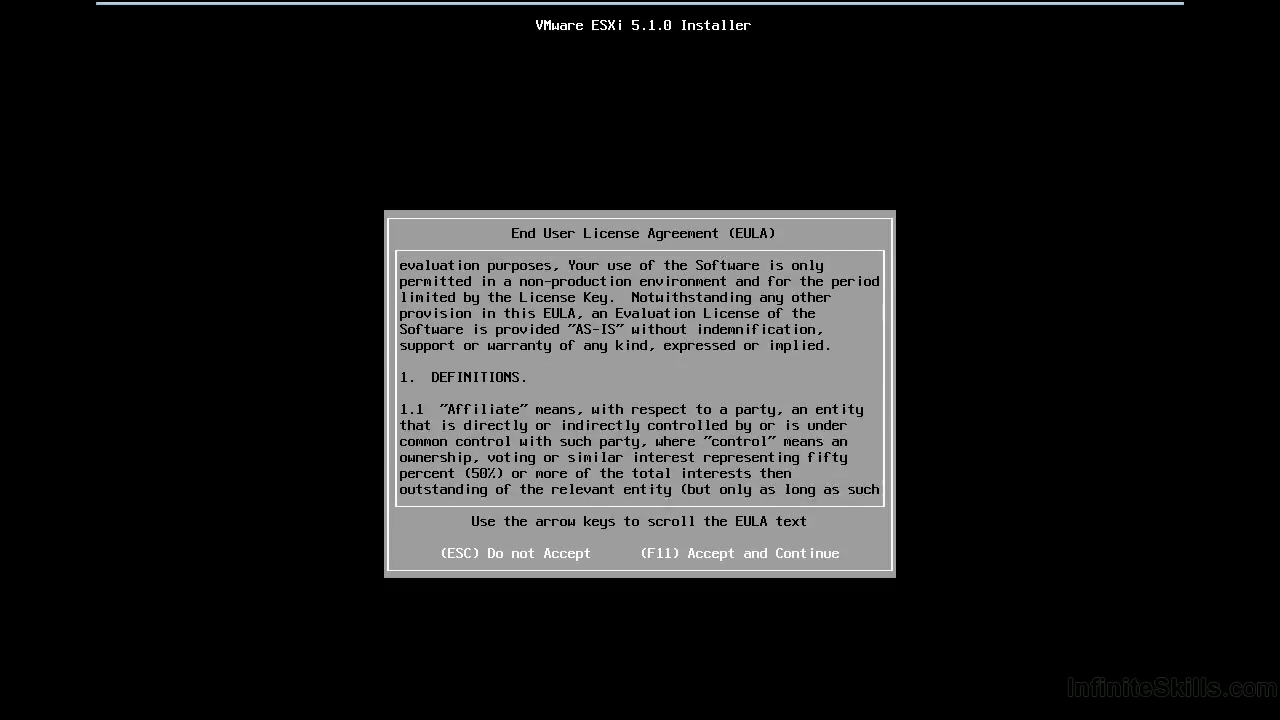
pyautogui.press('Down')
pyautogui.press('Down')
pyautogui.press('Down')
pyautogui.press('Down')
pyautogui.press('Down')
pyautogui.press('Down')
pyautogui.press('Down')
pyautogui.press('Down')
pyautogui.press('Down')
pyautogui.press('Down')
pyautogui.press('Down')
pyautogui.press('Down')
pyautogui.press('Down')
pyautogui.press('Down')
pyautogui.press('Down')
pyautogui.press('Down')
pyautogui.press('Down')
pyautogui.press('Down')
pyautogui.press('Down')
pyautogui.press('Down')
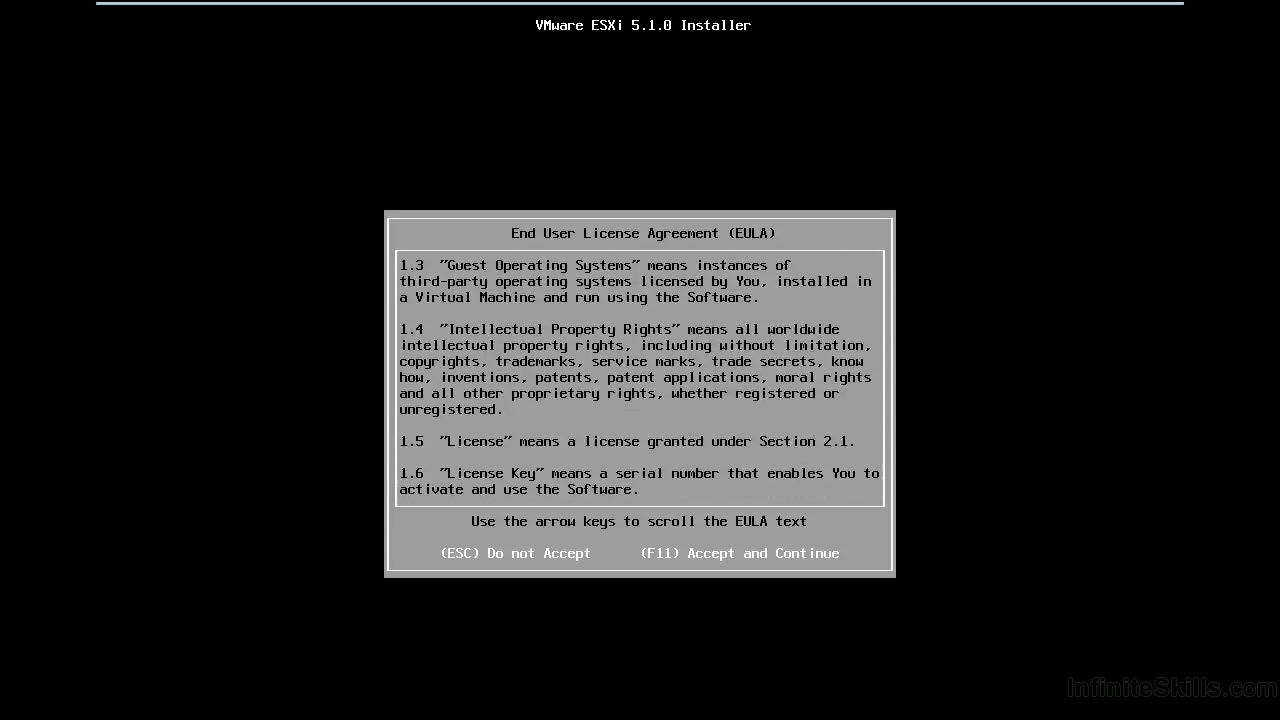
pyautogui.press('Down')
pyautogui.press('Down')
pyautogui.press('Down')
pyautogui.press('Down')
pyautogui.press('Down')
pyautogui.press('Down')
pyautogui.press('Down')
pyautogui.press('Down')
pyautogui.press('Down')
pyautogui.press('Down')
pyautogui.press('Down')
pyautogui.press('Down')
pyautogui.press('Down')
pyautogui.press('Down')
pyautogui.press('Down')
pyautogui.press('Down')
pyautogui.press('Down')
pyautogui.press('Down')
pyautogui.press('Down')
pyautogui.press('Down')
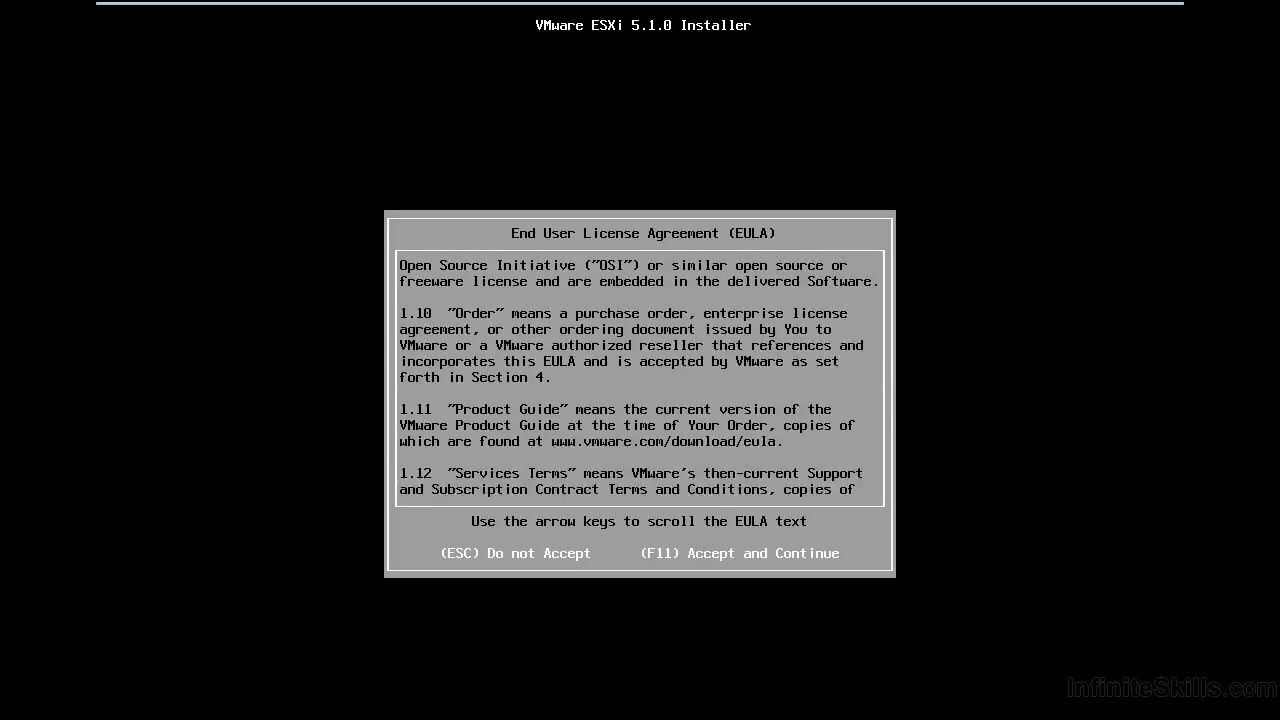
pyautogui.press('Down')
pyautogui.press('Down')
pyautogui.press('Down')
pyautogui.press('Down')
pyautogui.press('Down')
pyautogui.press('Down')
pyautogui.press('Down')
pyautogui.press('Down')
pyautogui.press('Down')
pyautogui.press('Down')
pyautogui.press('Down')
pyautogui.press('Down')
pyautogui.press('Down')
pyautogui.press('Down')
pyautogui.press('Down')
pyautogui.press('Down')
pyautogui.press('Down')
pyautogui.press('Down')
pyautogui.press('Down')
pyautogui.press('Down')
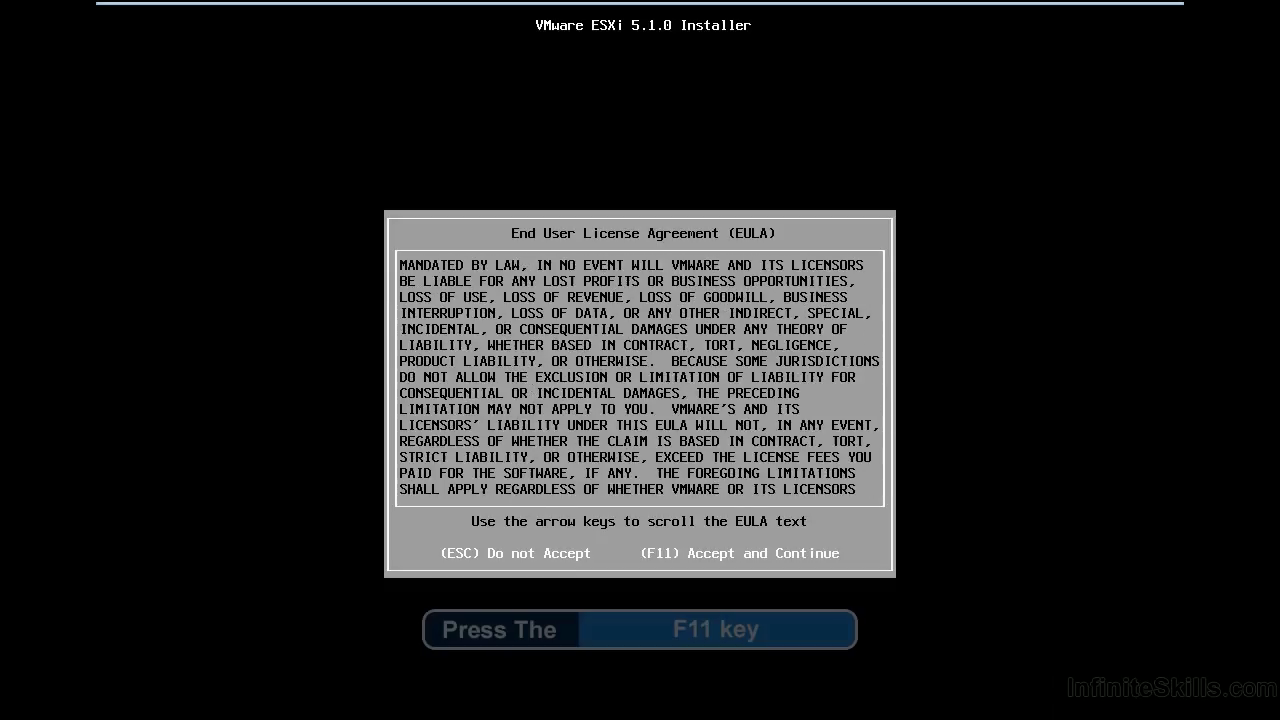
pyautogui.press('Down')
pyautogui.press('Down')
pyautogui.press('Down')
pyautogui.press('Down')
pyautogui.press('Down')
pyautogui.press('Down')
pyautogui.press('Down')
pyautogui.press('Down')
pyautogui.press('Down')
pyautogui.press('Down')
pyautogui.press('F11')
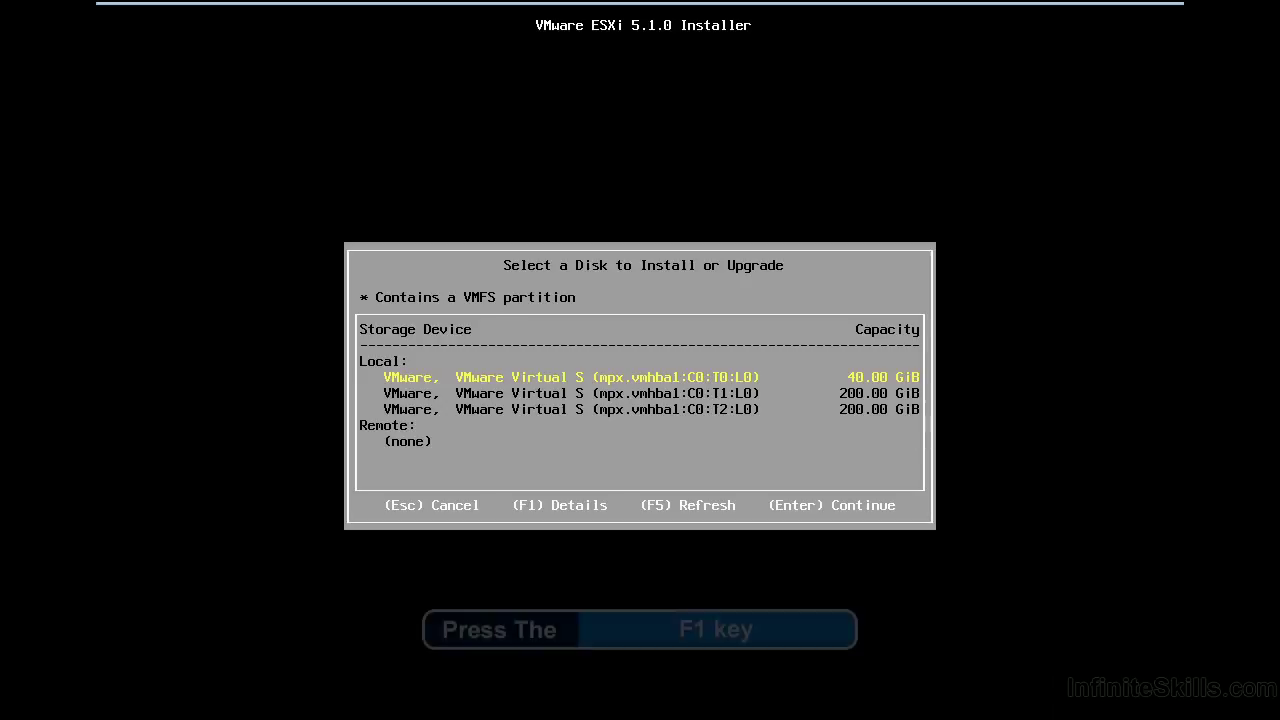
# Check the details of the local 40 GiB disk mpx.vmhba1:C0:T0:L0 and choose it as the installation target.
pyautogui.press('F1')
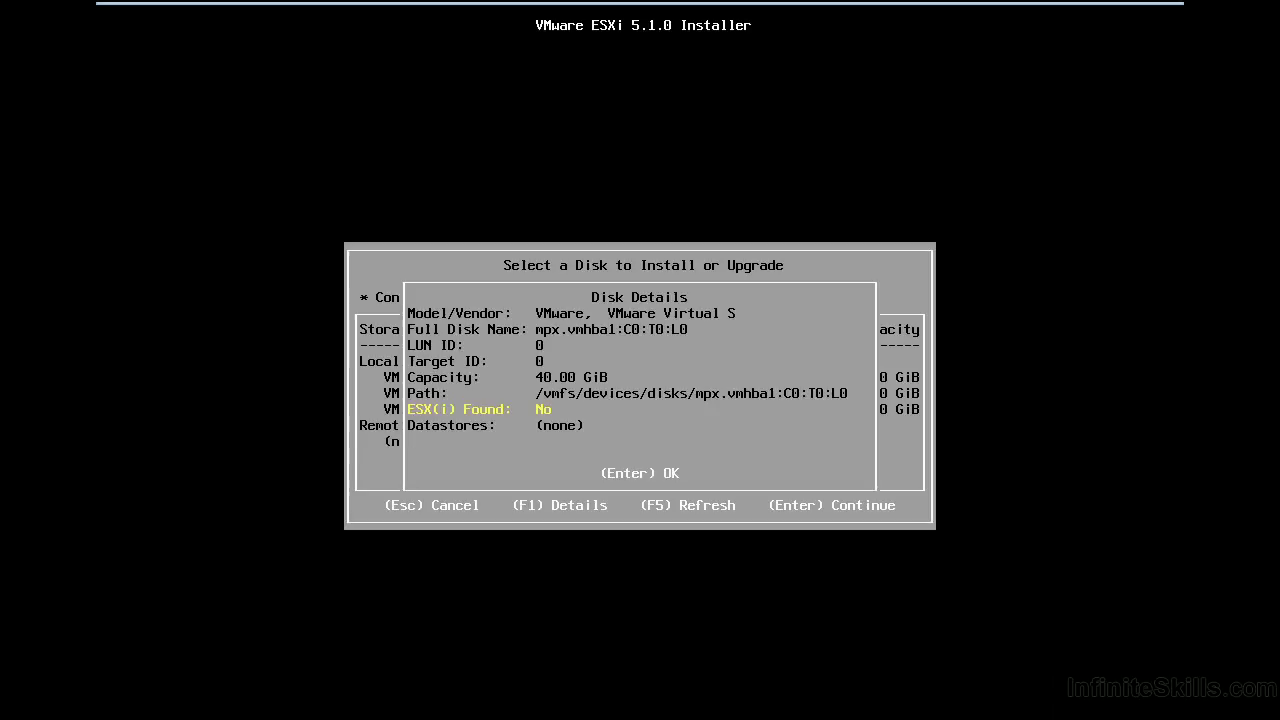
pyautogui.press('Return')
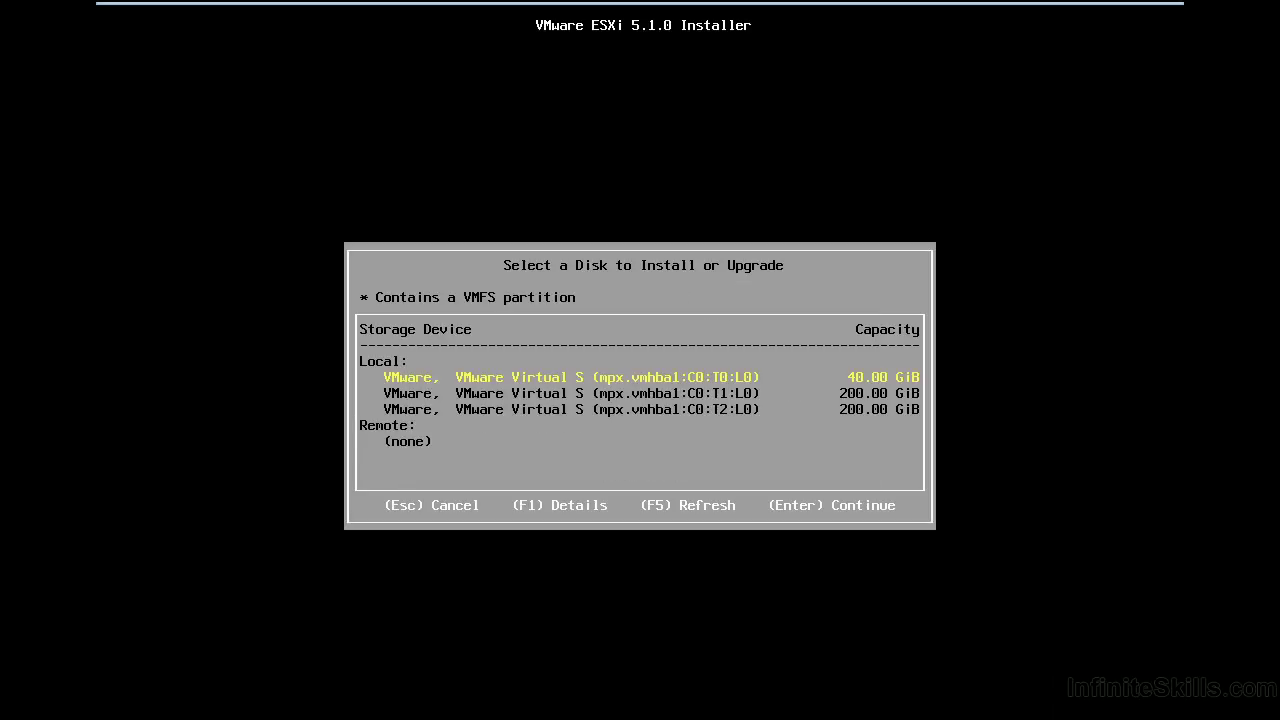
pyautogui.press('Return')
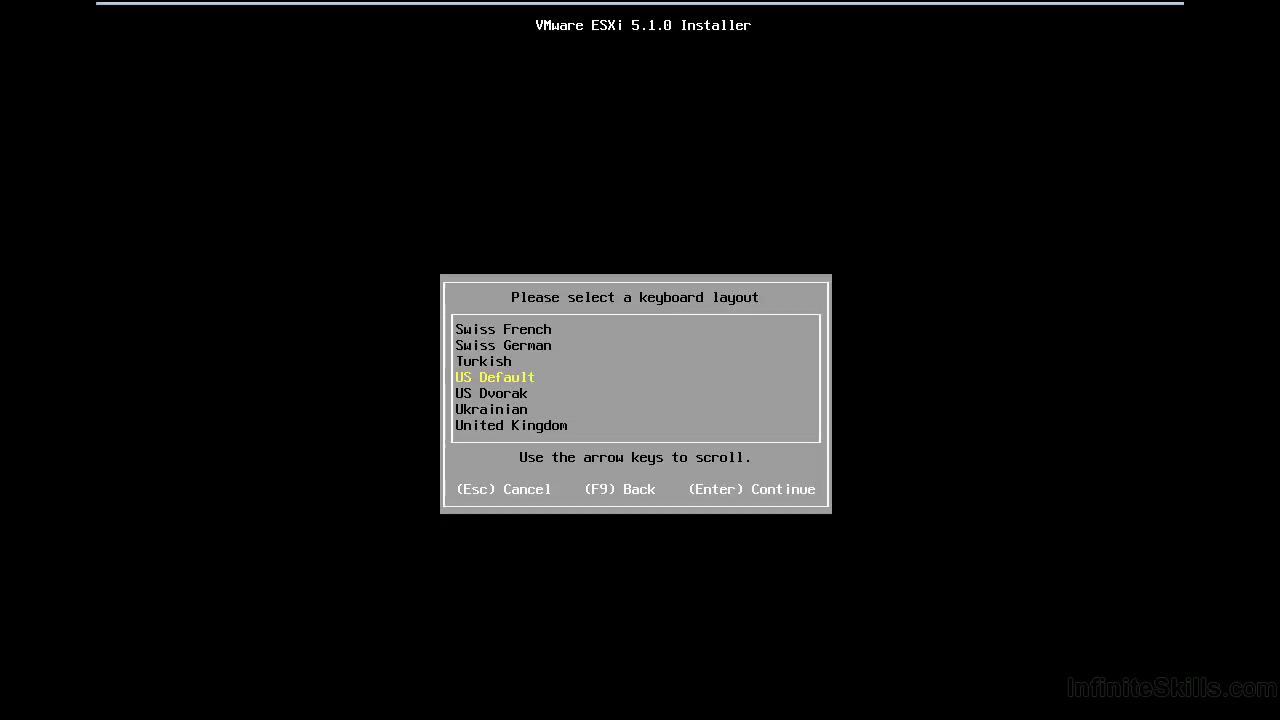
# Accept the US Default keyboard layout, and enter and confirm the root password.
pyautogui.press('Return')
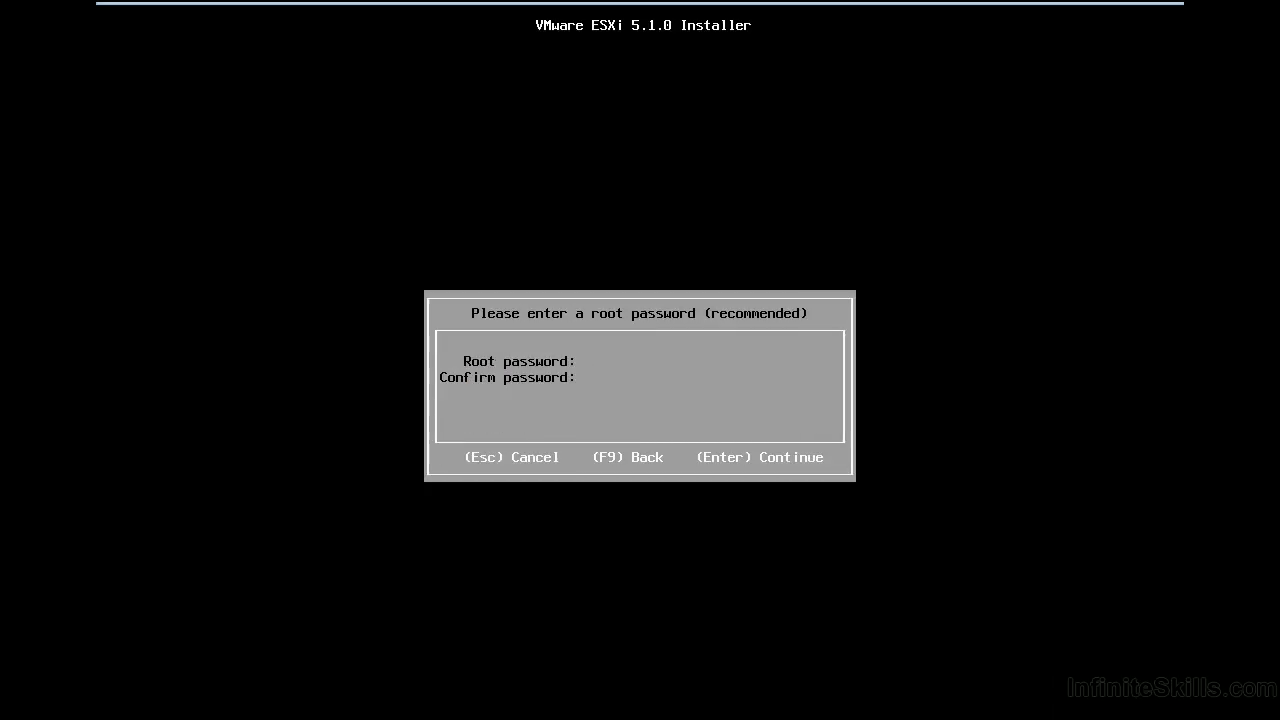
pyautogui.write('*')
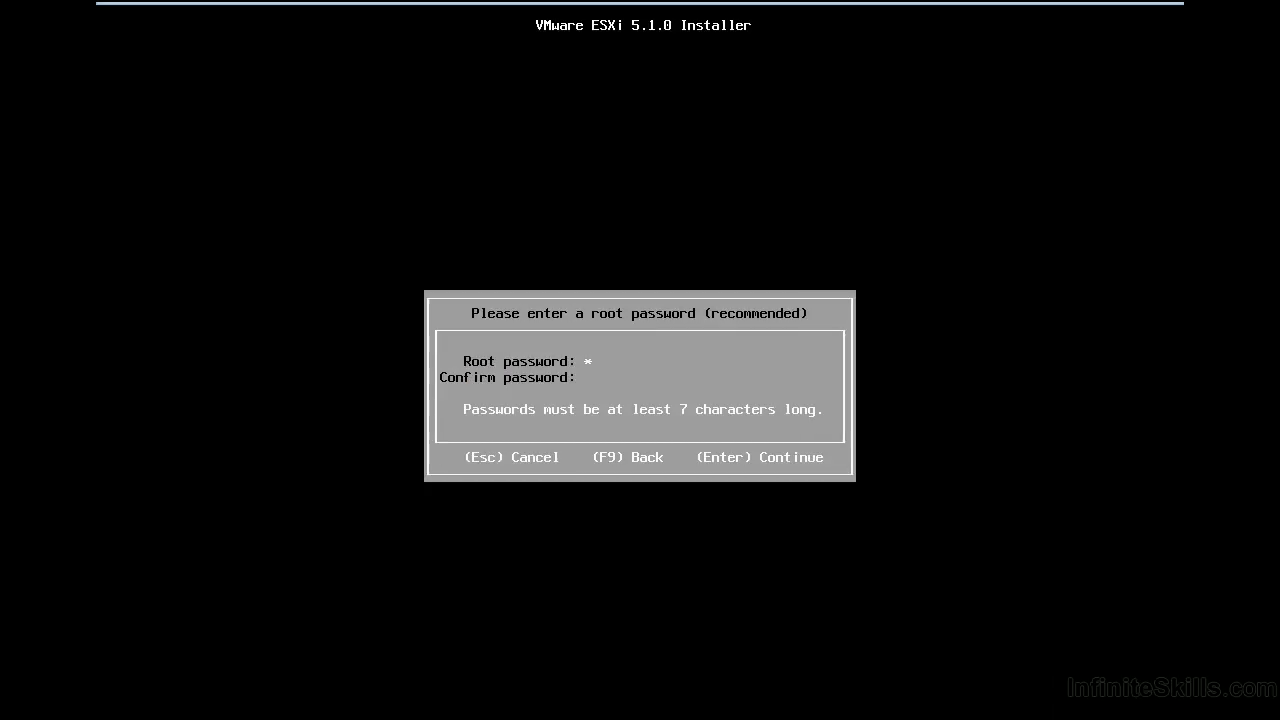
pyautogui.write('*******')
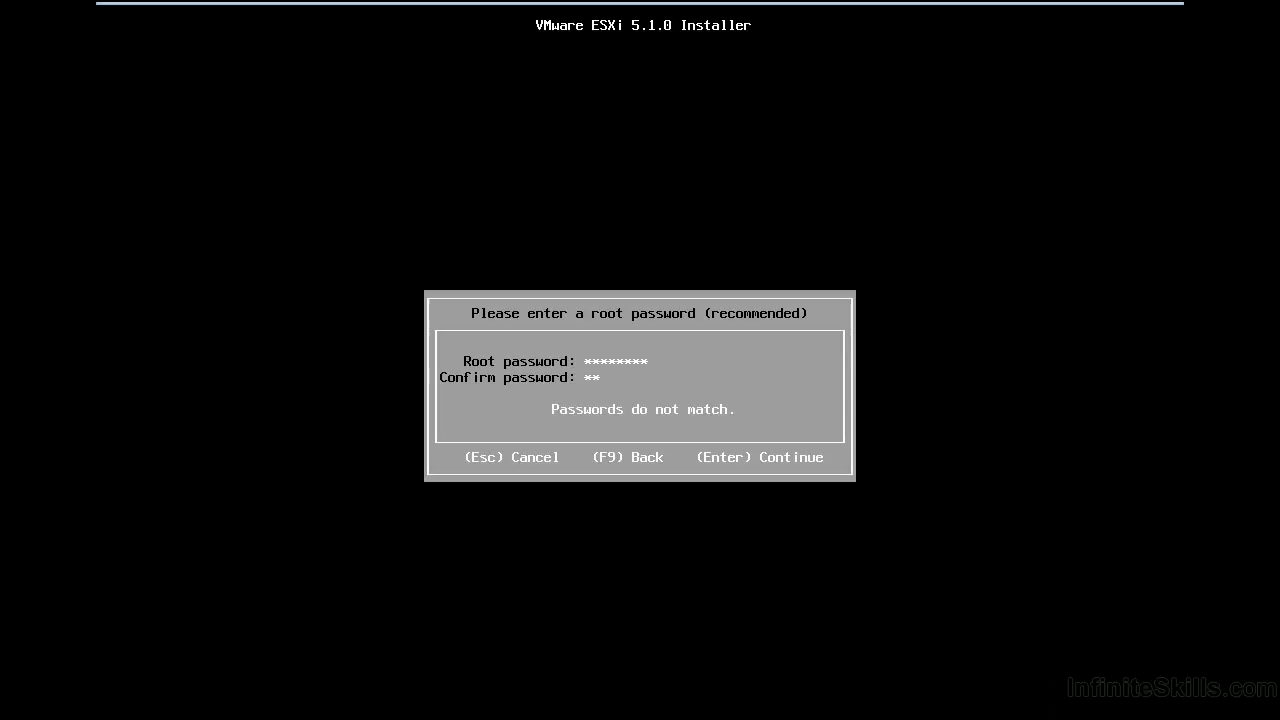
pyautogui.write('********')
pyautogui.press('Return')
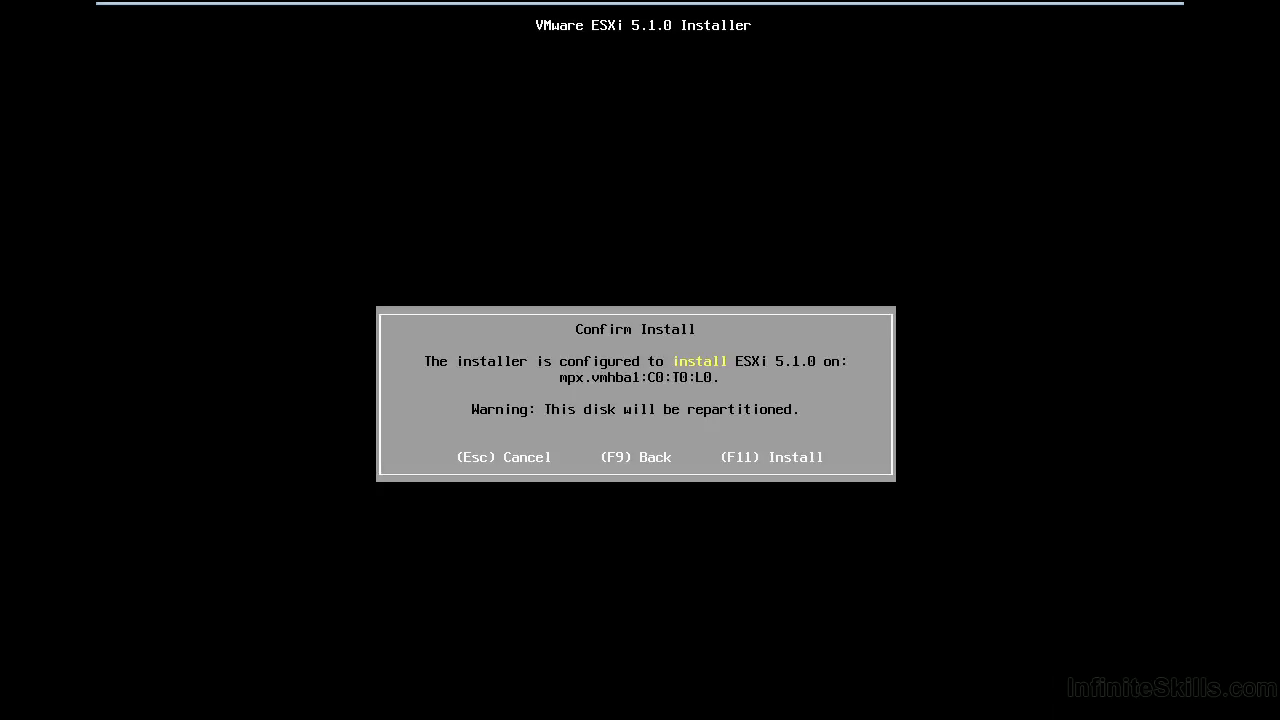
# Confirm installing ESXi 5.1.0 on the chosen disk and reboot the server once installation completes.
pyautogui.press('F11')
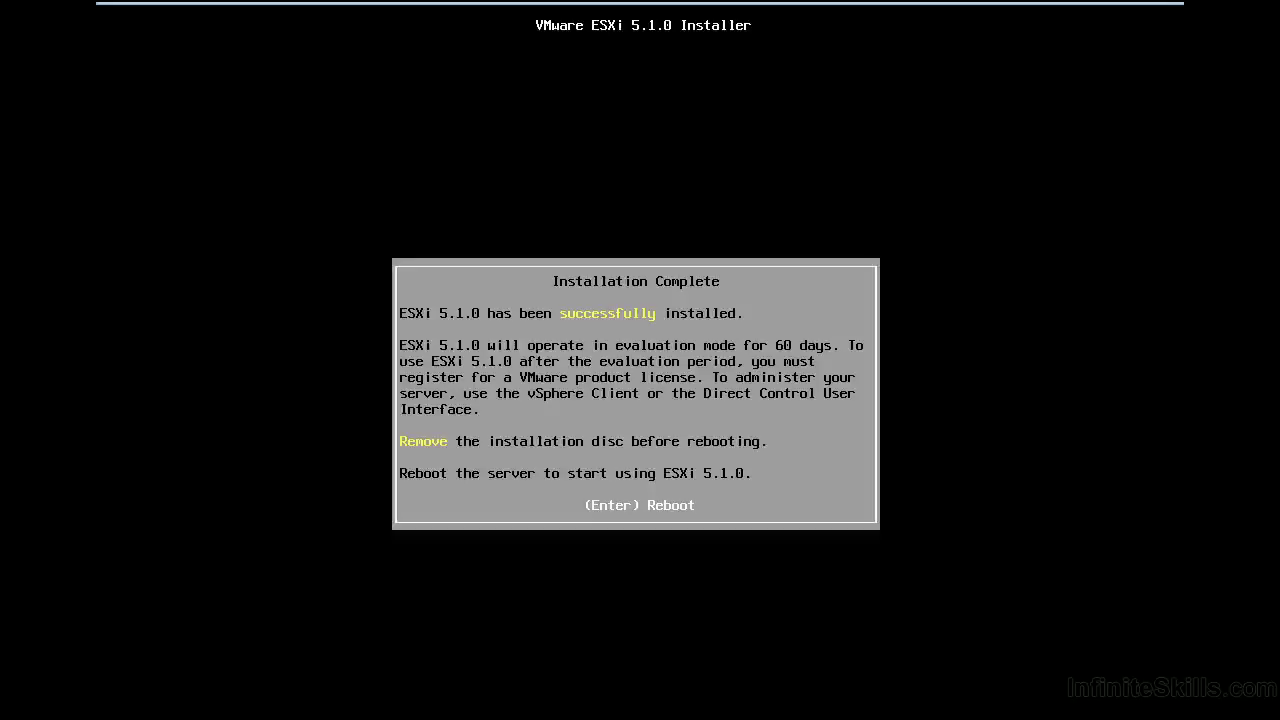
pyautogui.press('Return')
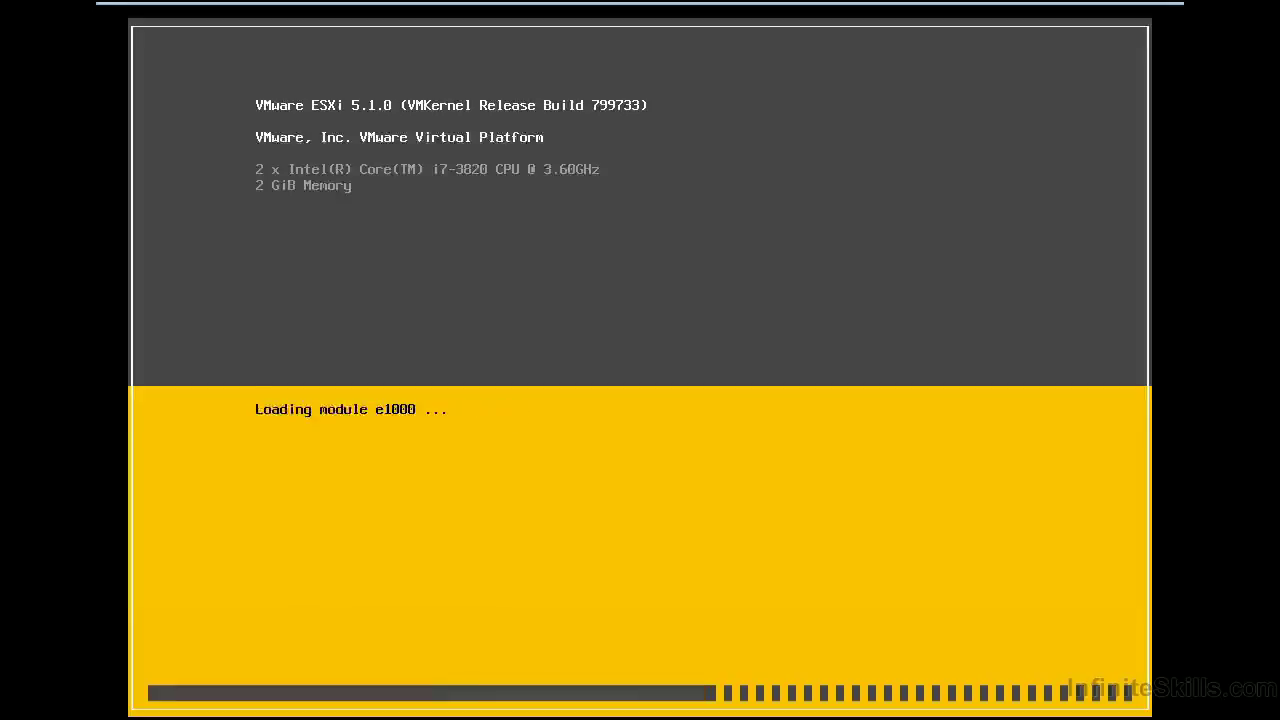
# Examine the vmkernel log and its help screen during startup, and look at the shell and config terminals.
pyautogui.hotkey('alt', 'F12')
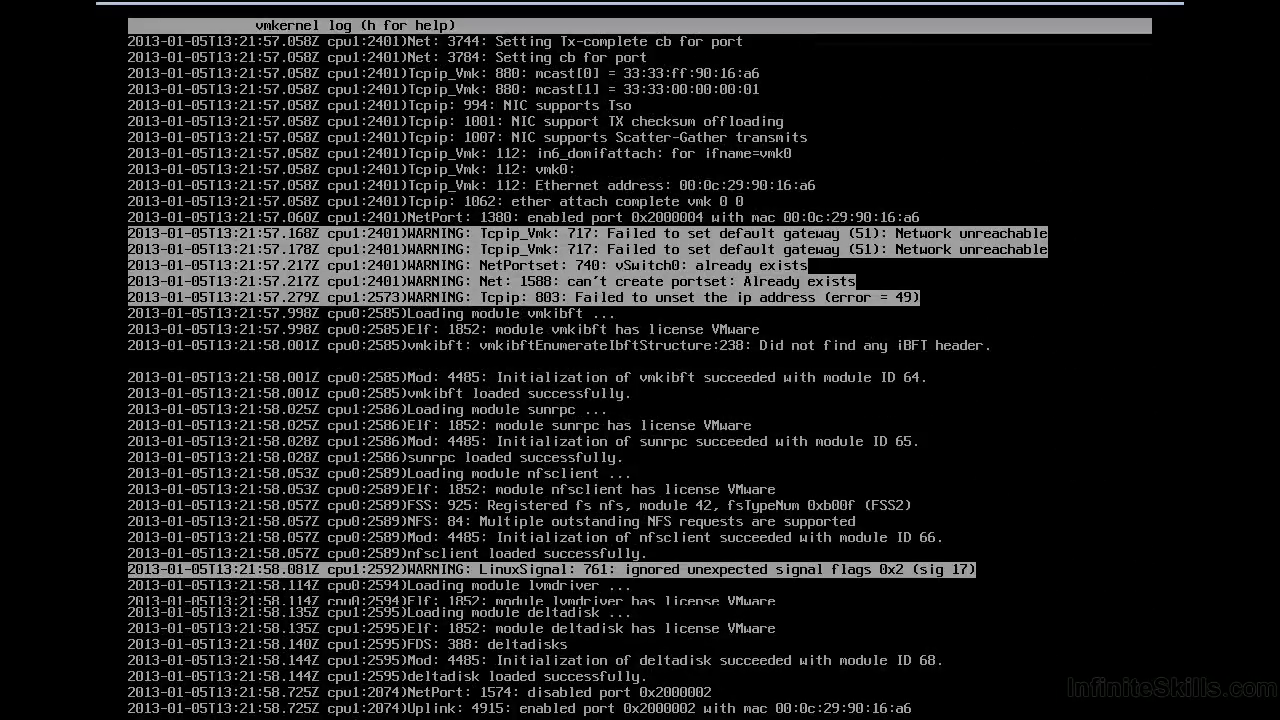
pyautogui.press('h')
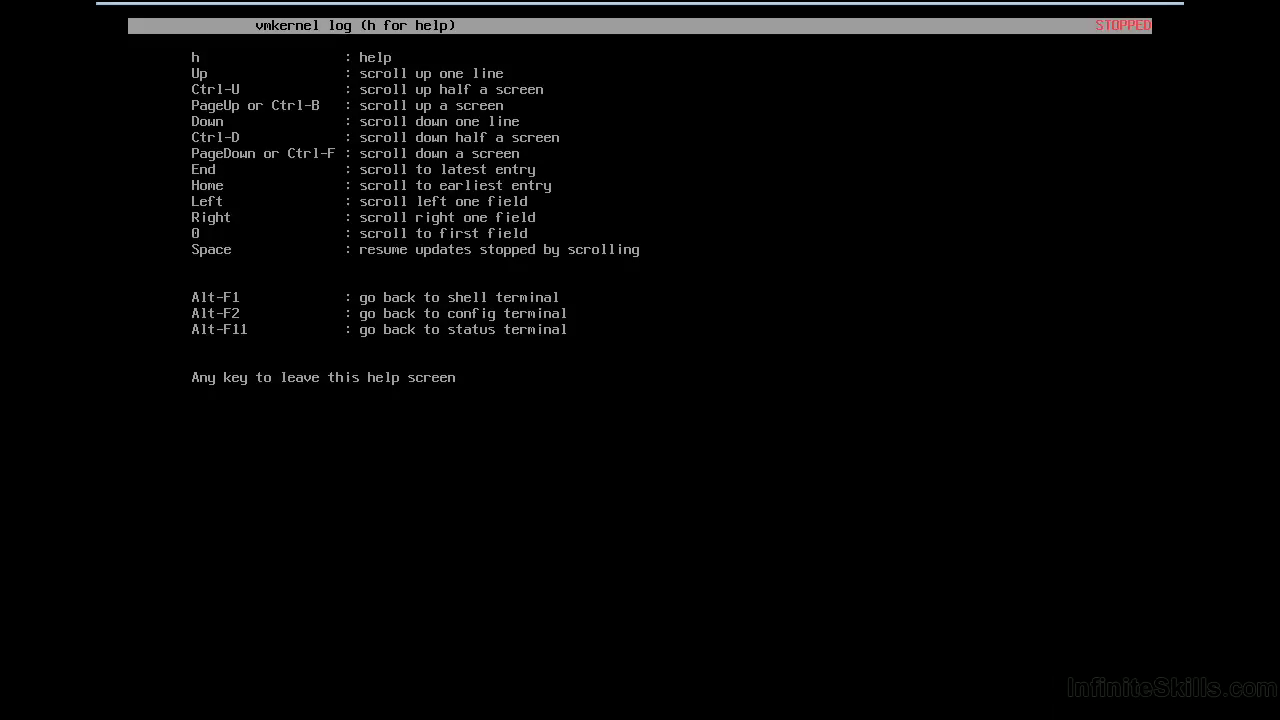
pyautogui.hotkey('alt', 'F1')
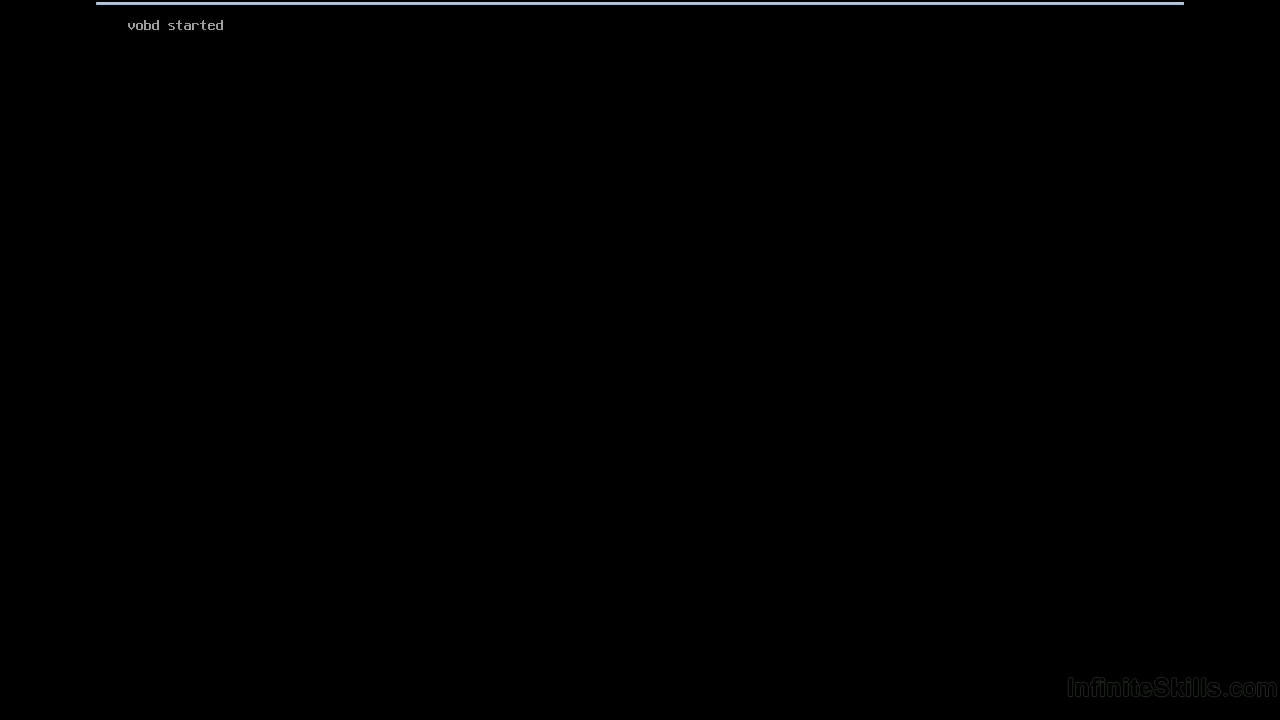
pyautogui.hotkey('alt', 'F2')
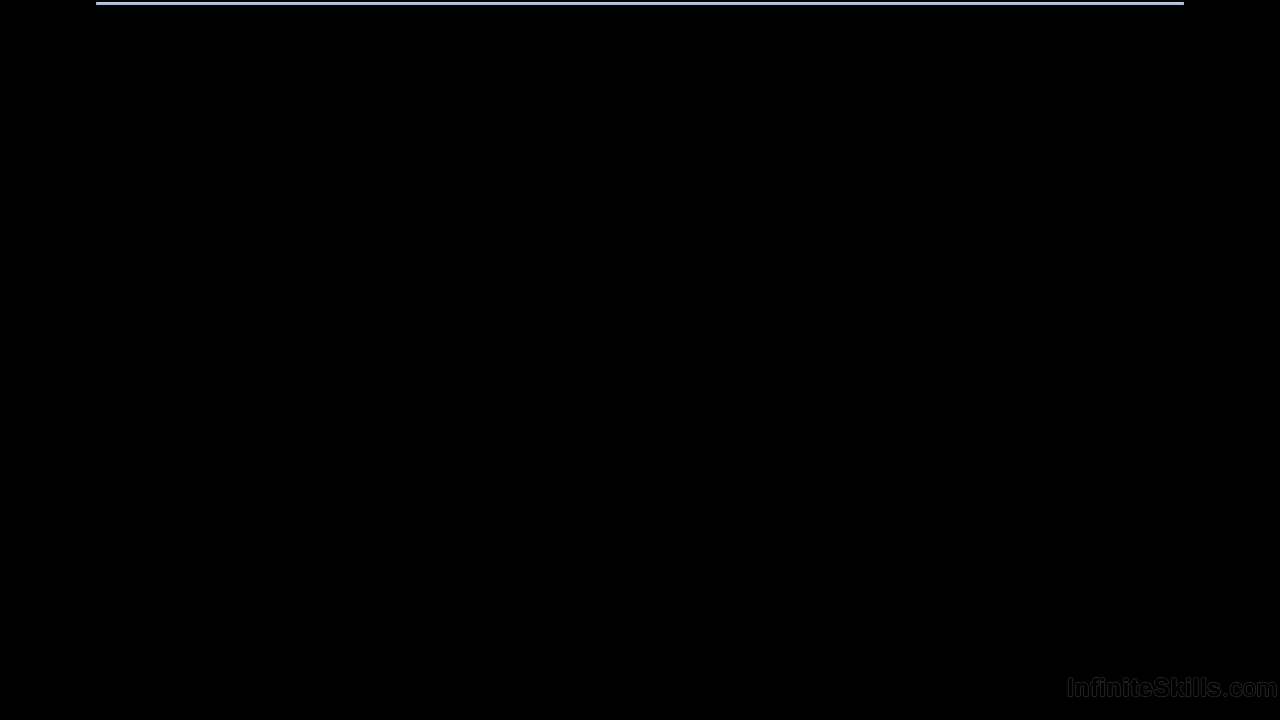